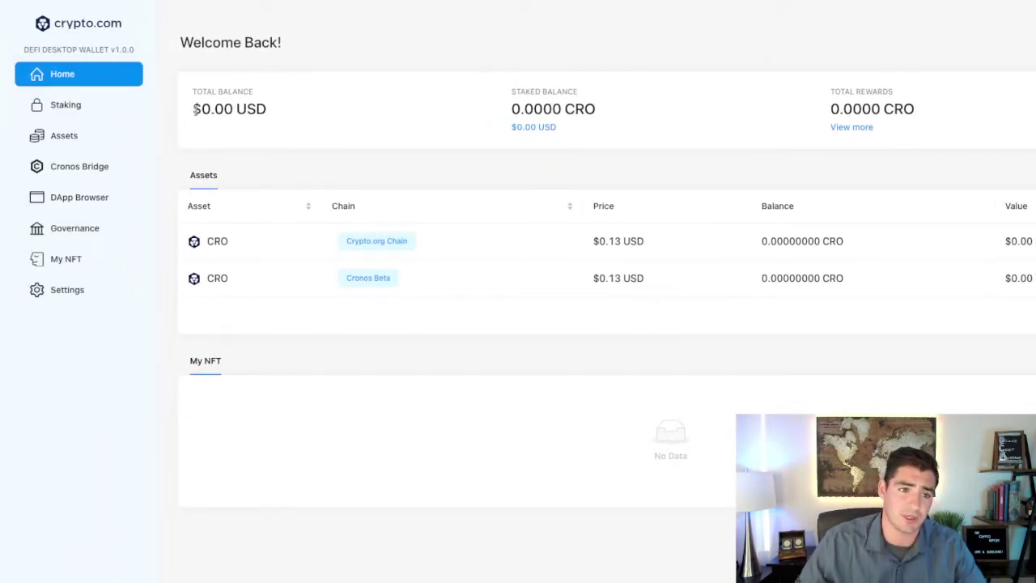
Step: Check the wallet's total balance and open the form for delegating funds in the staking section
drag(202, 110, 289, 107)
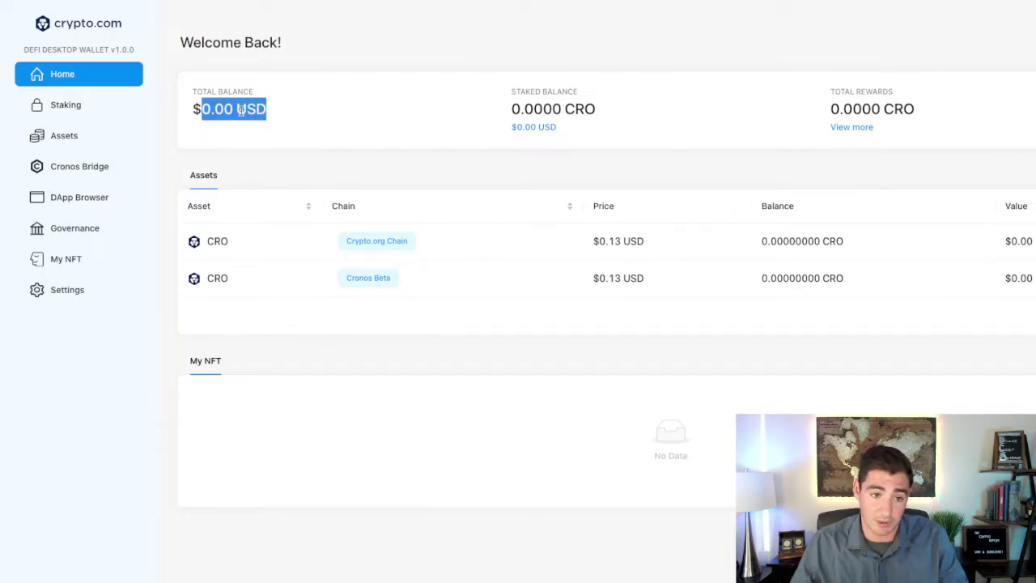
click(71, 116)
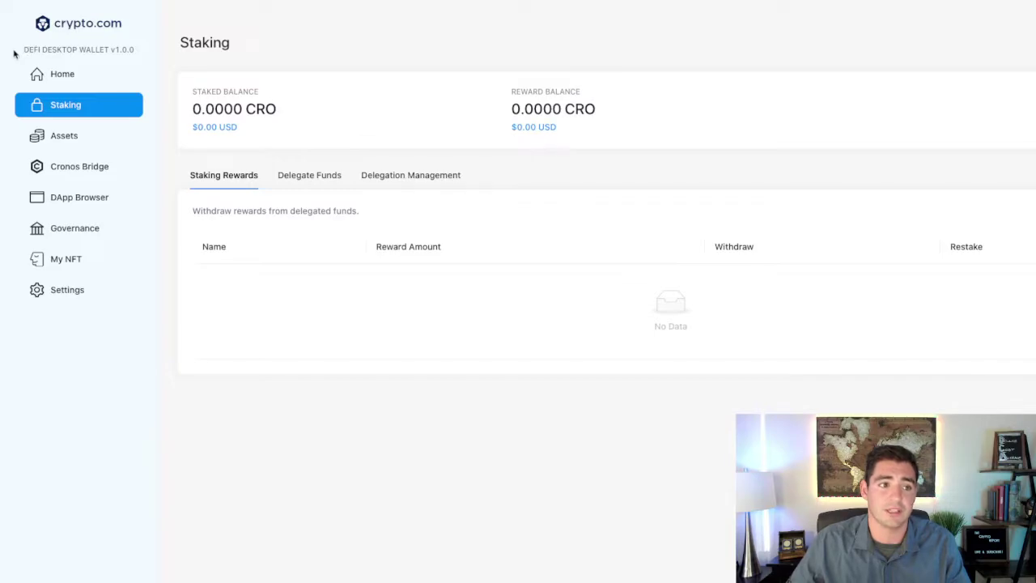
drag(14, 49, 143, 51)
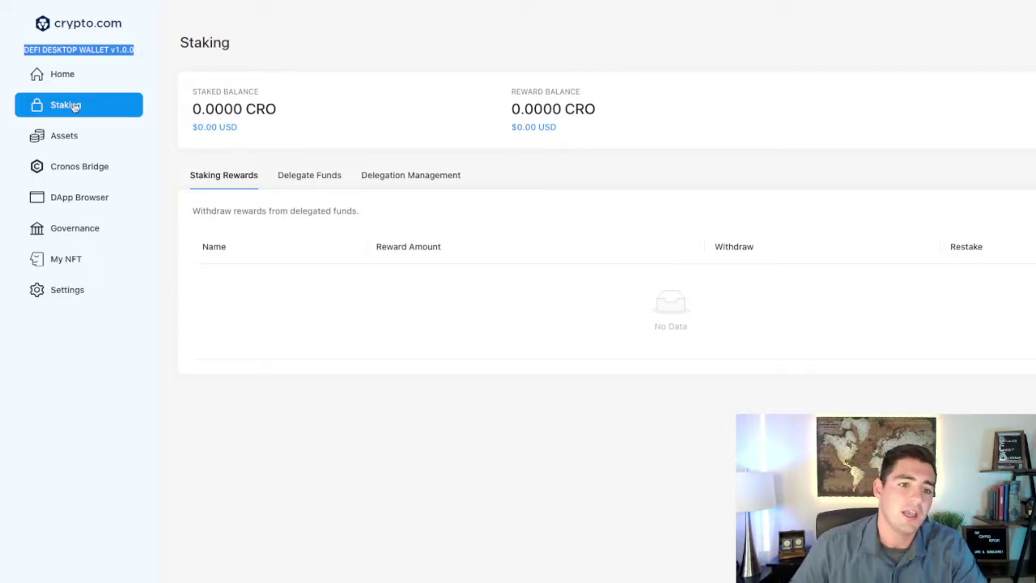
click(320, 186)
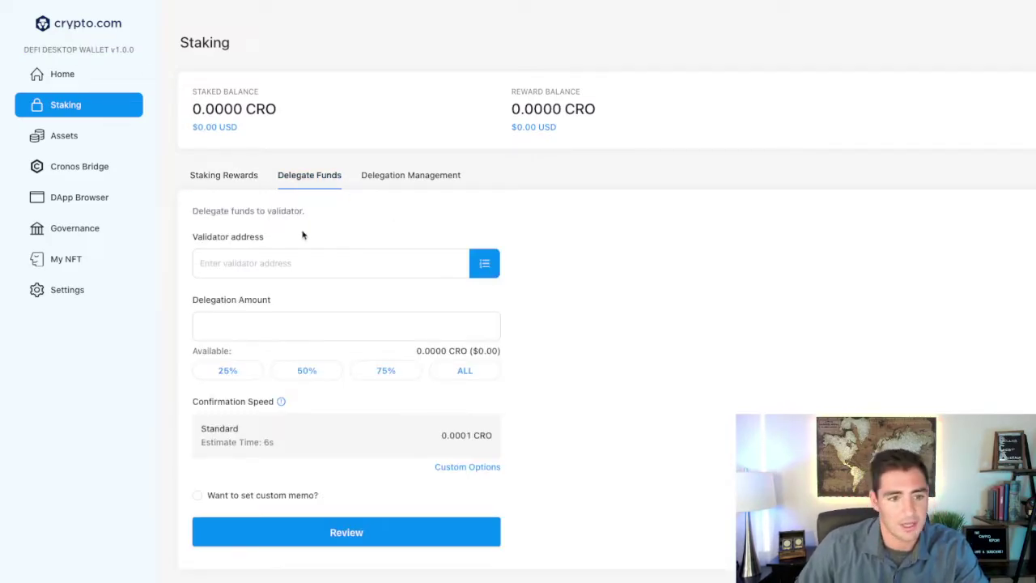
Step: Try a delegation amount of 100, and replace it with the entire available balance
click(234, 258)
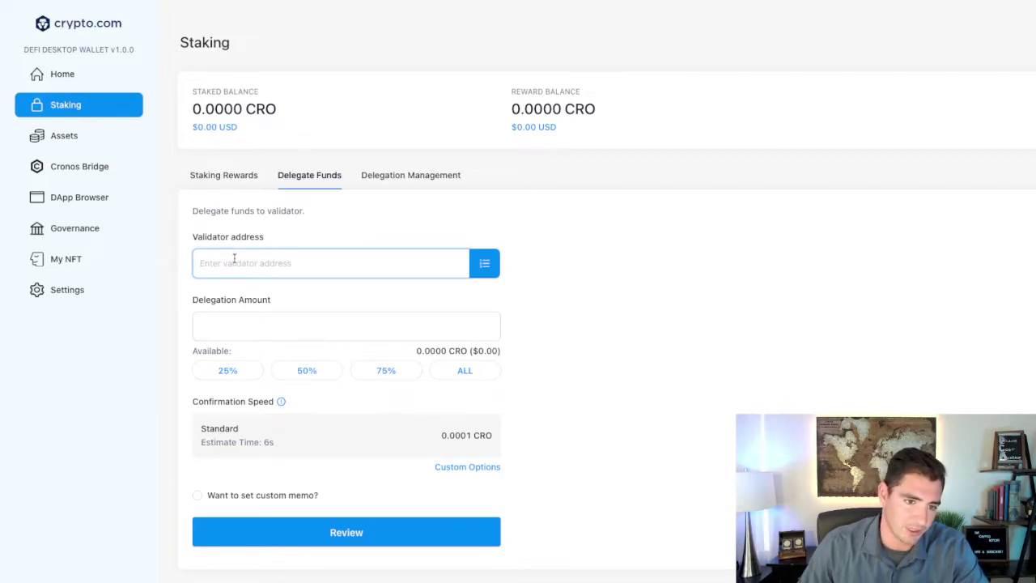
click(347, 326)
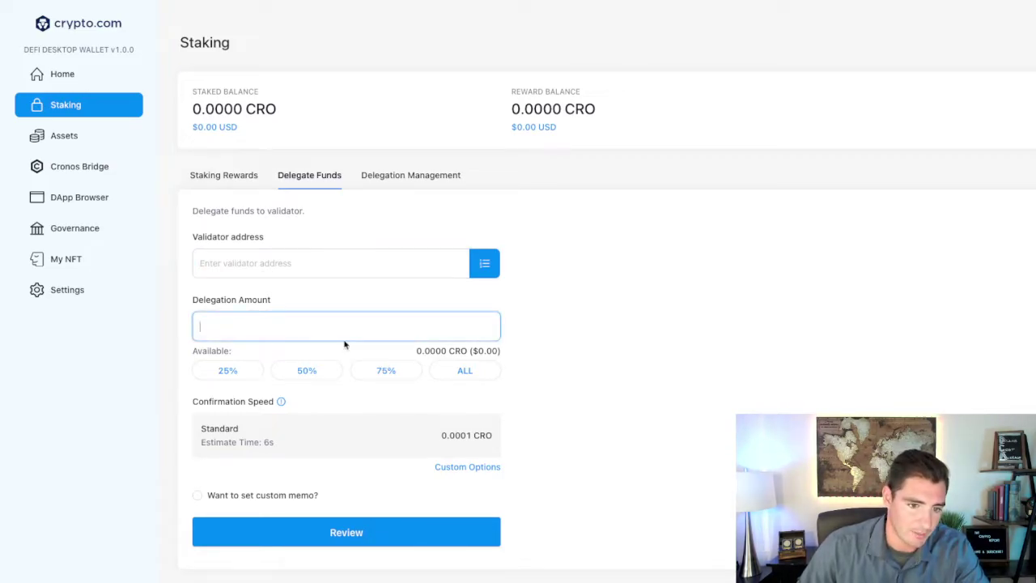
text(100)
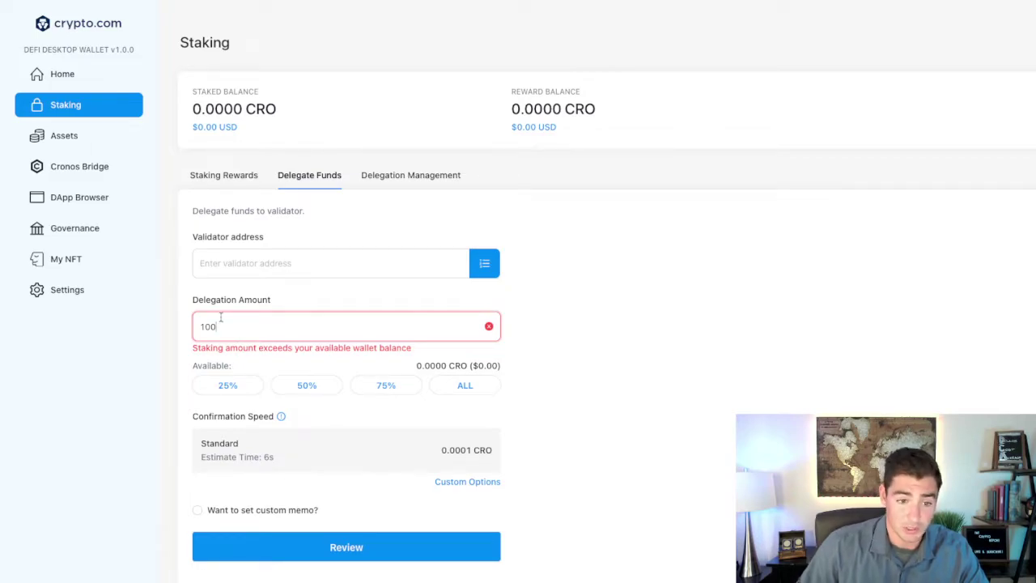
click(447, 387)
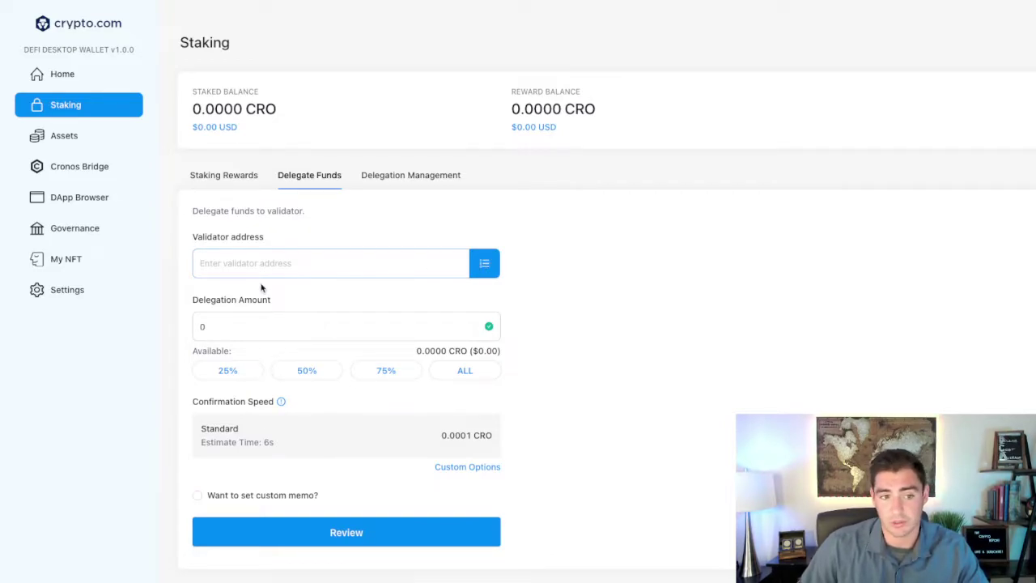
Step: Browse the list of validators, comparing their commission and voting power over several pages
click(489, 271)
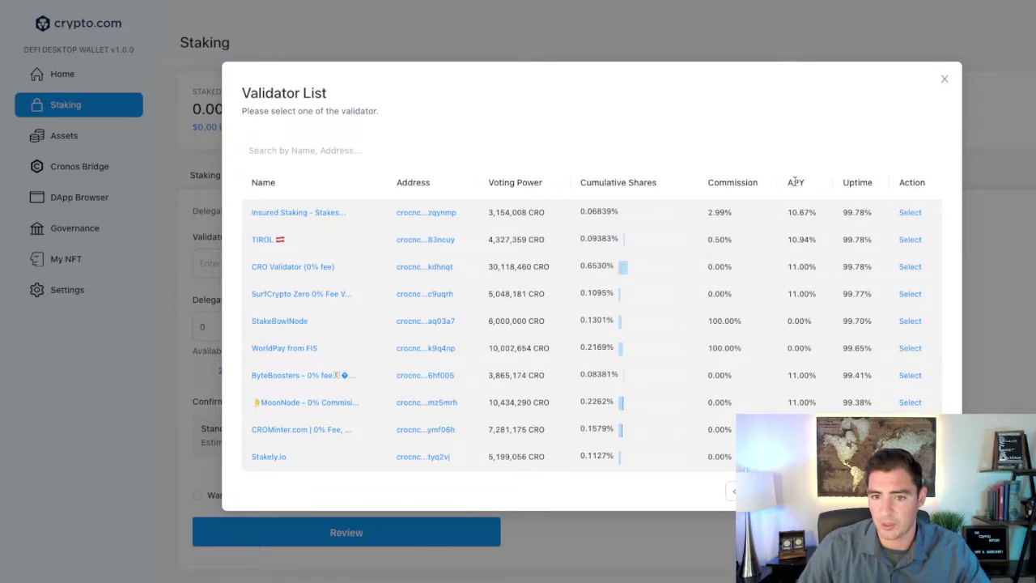
drag(758, 182, 708, 183)
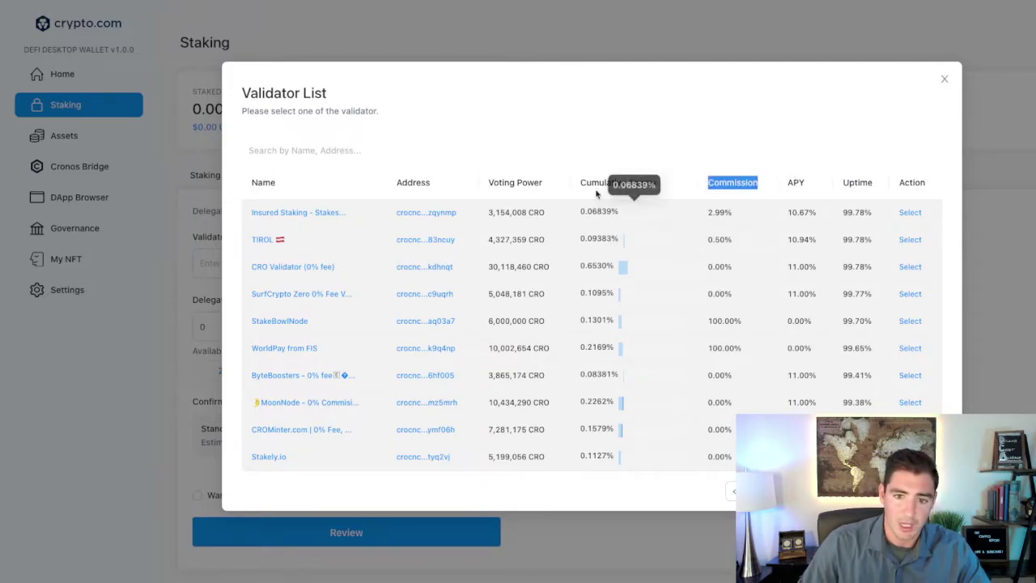
drag(577, 185, 486, 180)
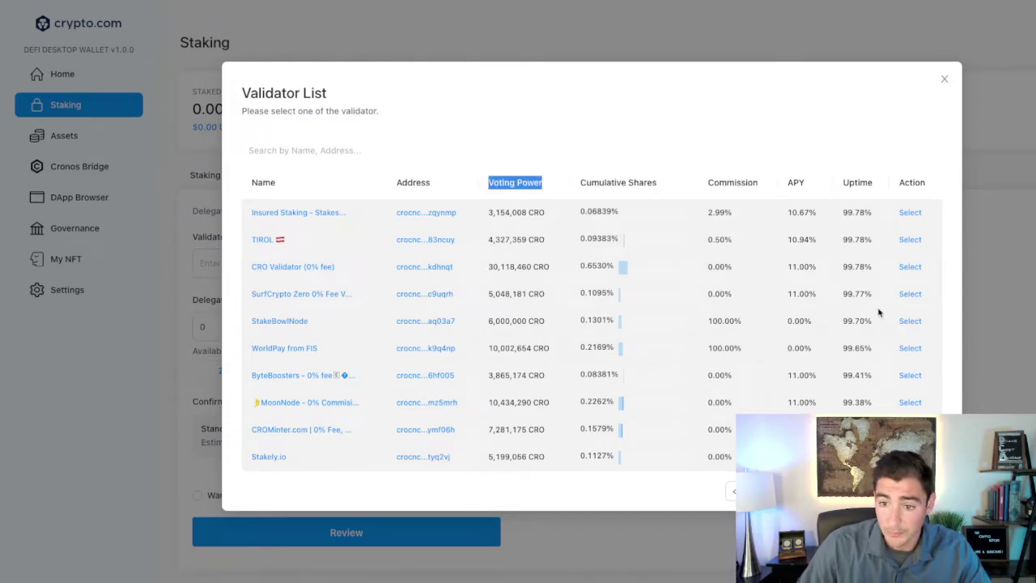
click(734, 492)
click(733, 492)
Step: Search the validators for "jer" and open the explorer page of Jerry's Pool
click(361, 150)
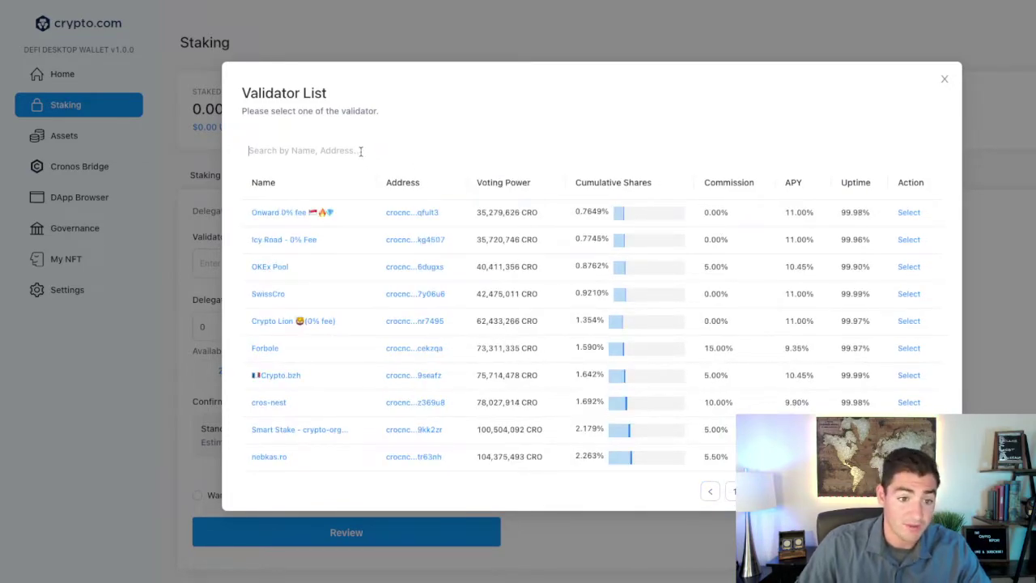
text(jer)
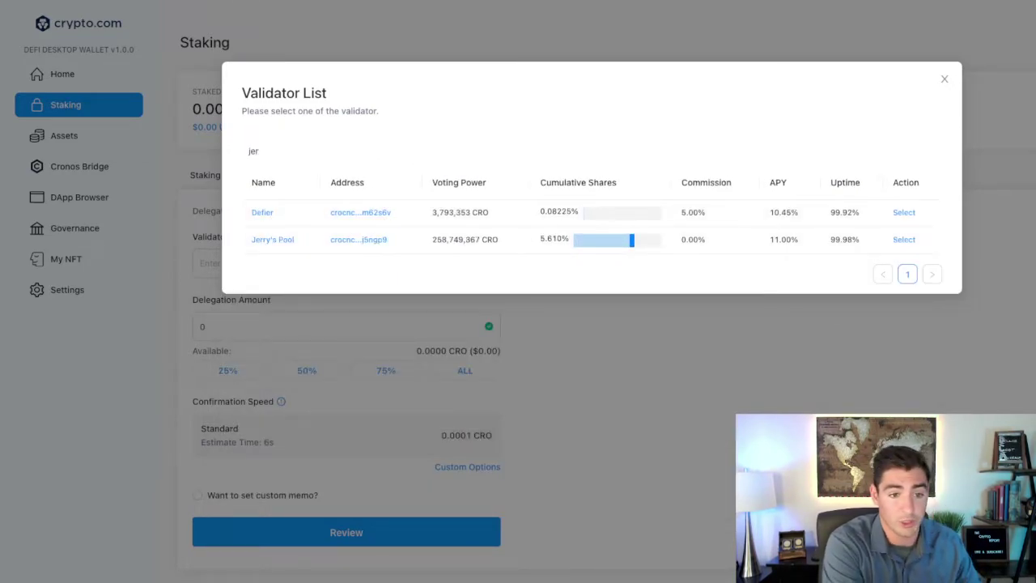
click(272, 241)
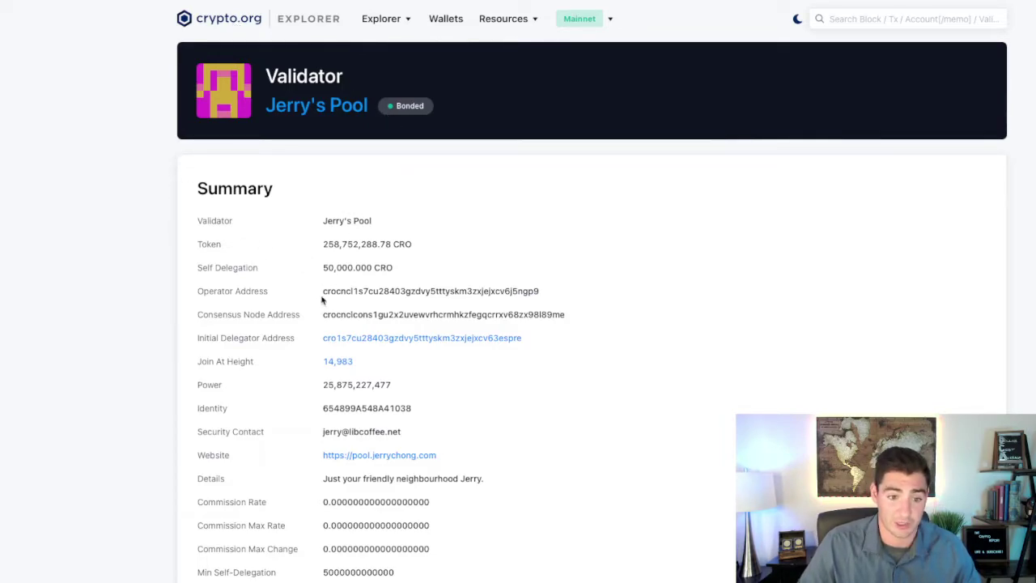
Step: Examine the self delegation, security contact and details of Jerry's Pool, and return to the DeFi Desktop Wallet
scroll(345, 285, down, 1)
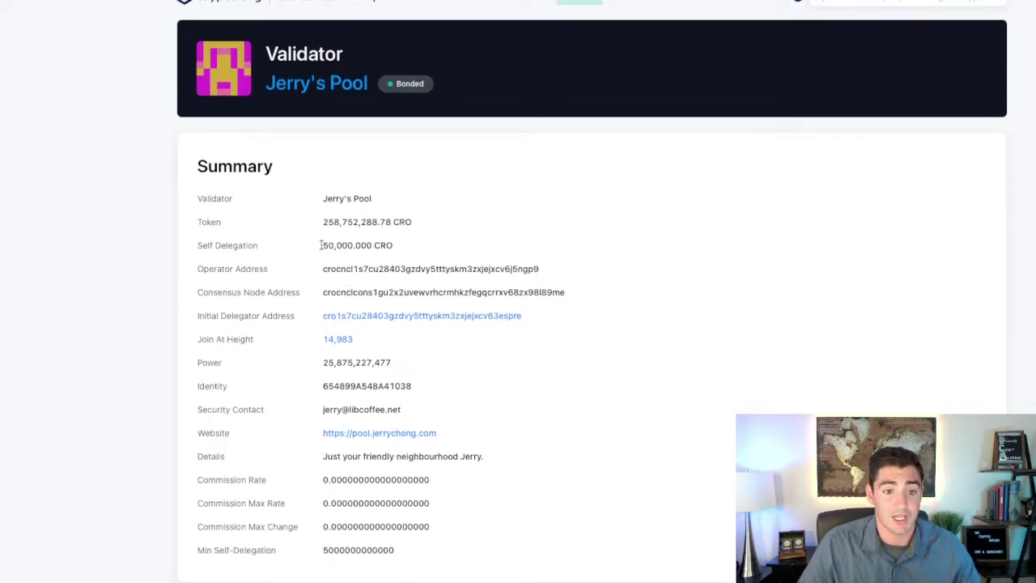
drag(320, 245, 458, 259)
click(728, 377)
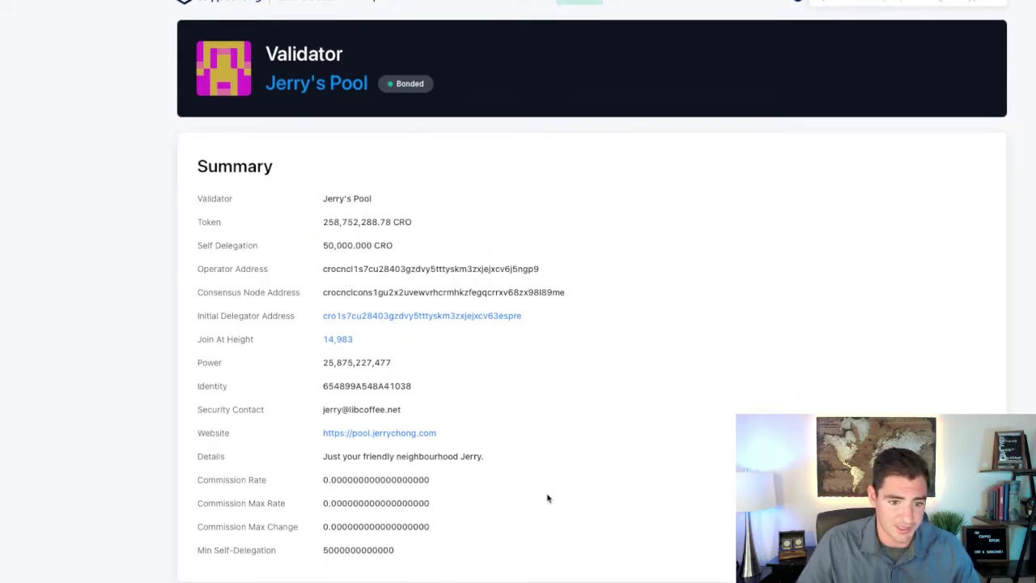
scroll(551, 493, down, 1)
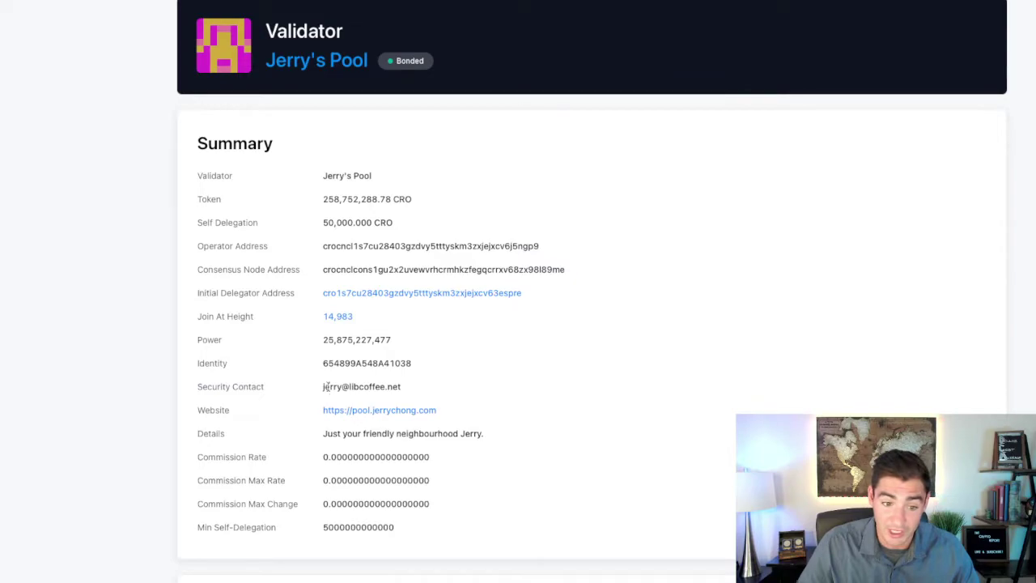
drag(322, 387, 417, 387)
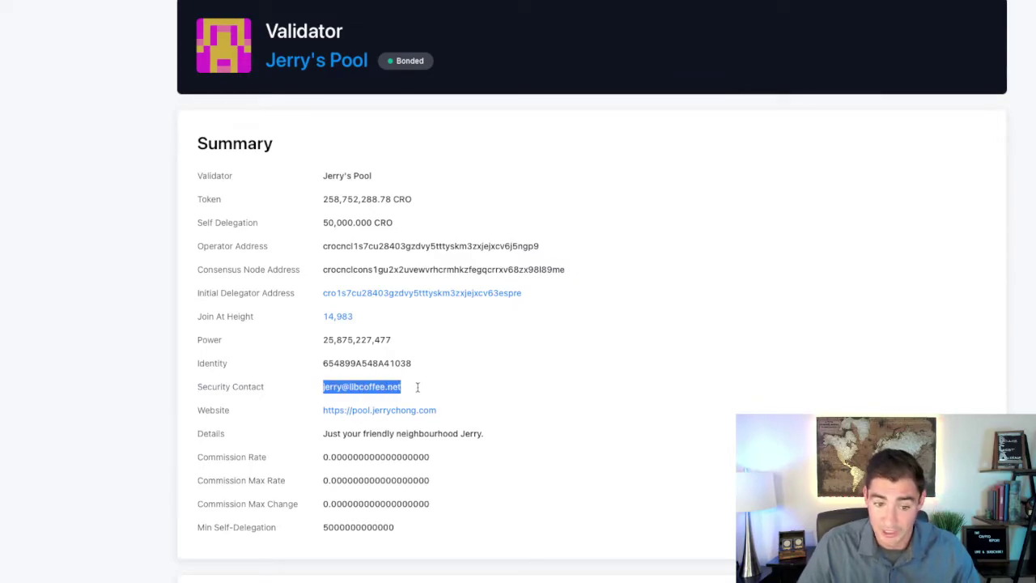
drag(322, 434, 488, 439)
scroll(380, 293, up, 2)
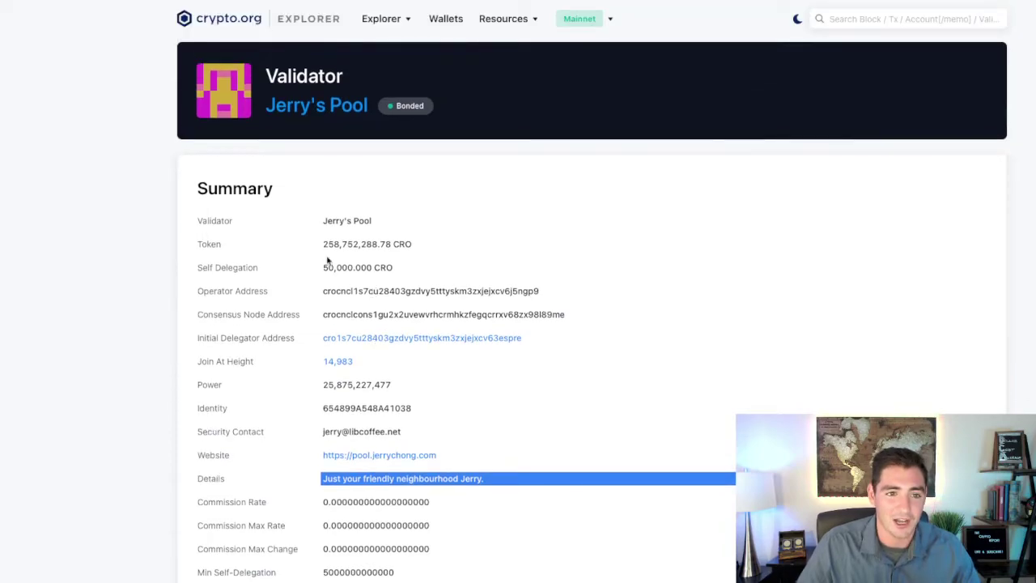
mouse_move(287, 6)
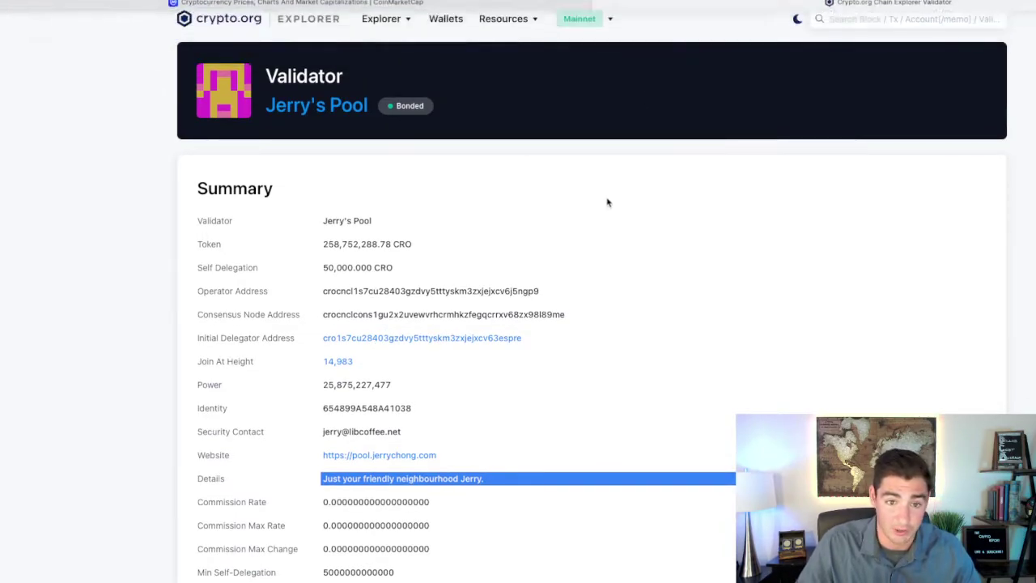
mouse_move(741, 4)
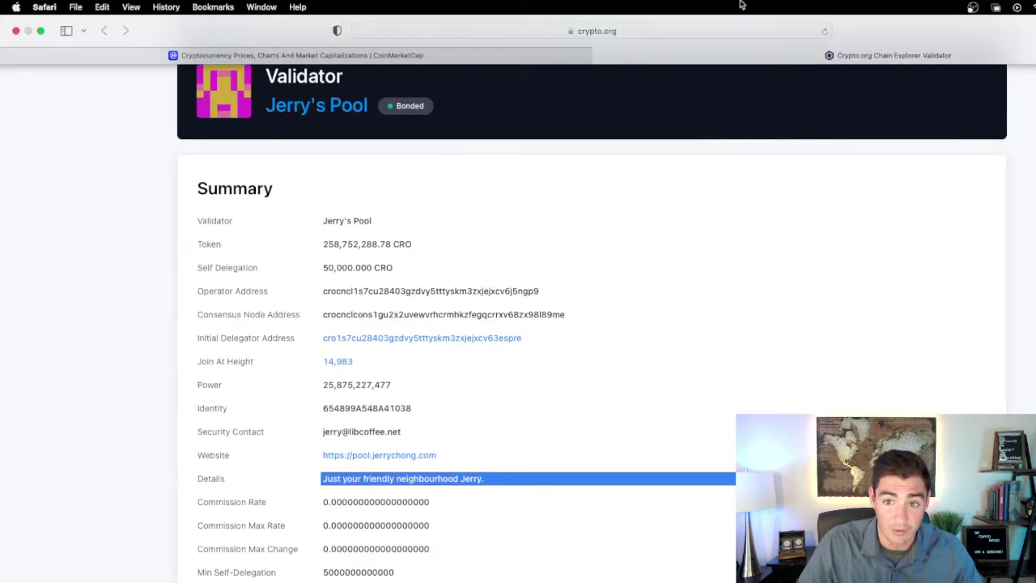
key(ctrl+Left)
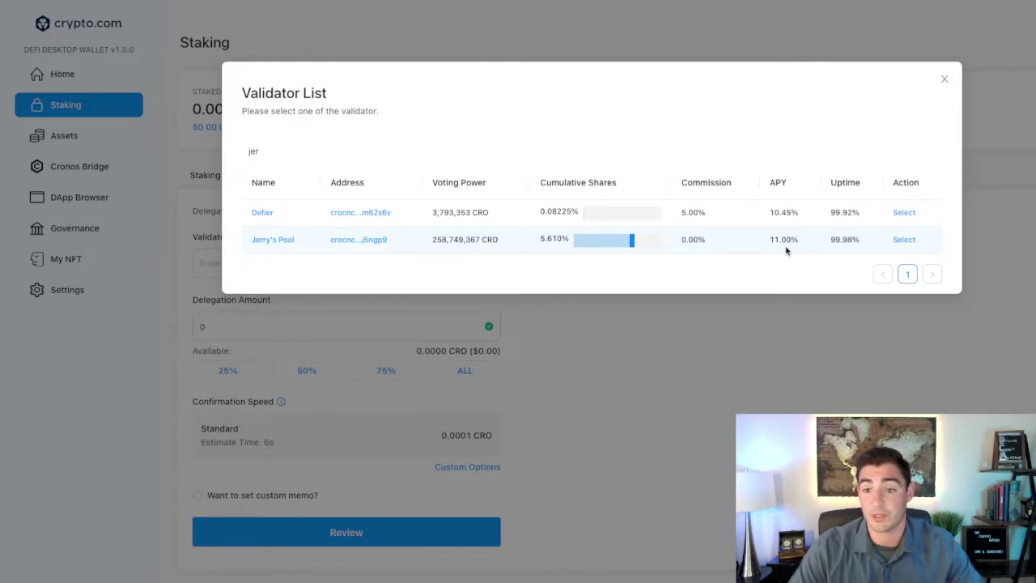
Step: Close the validator list and set the delegation amount to 100
click(944, 78)
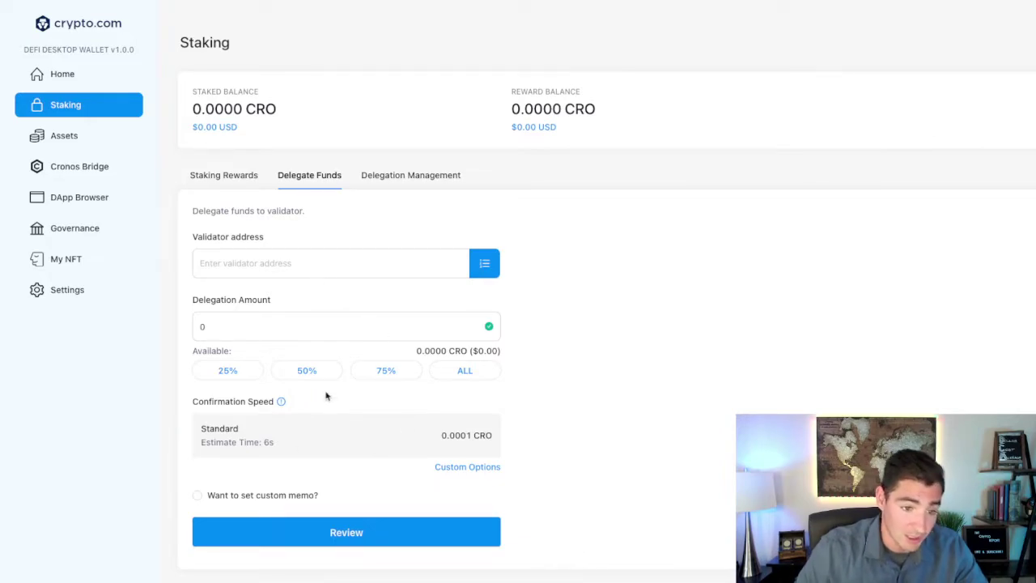
click(324, 327)
text(100)
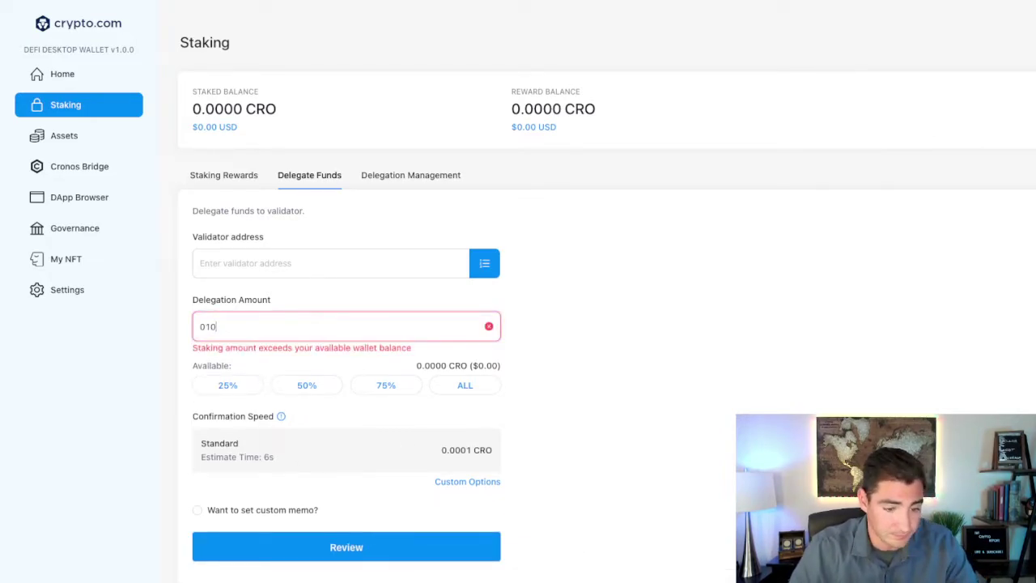
Step: Choose Jerry's Pool as the validator for the delegation, after another look at its explorer page
click(486, 267)
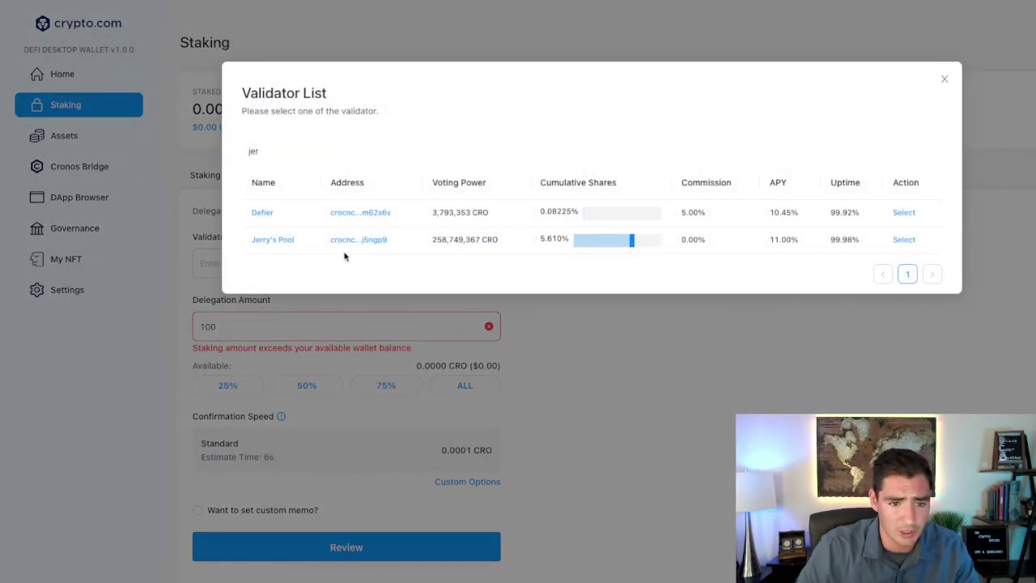
click(270, 239)
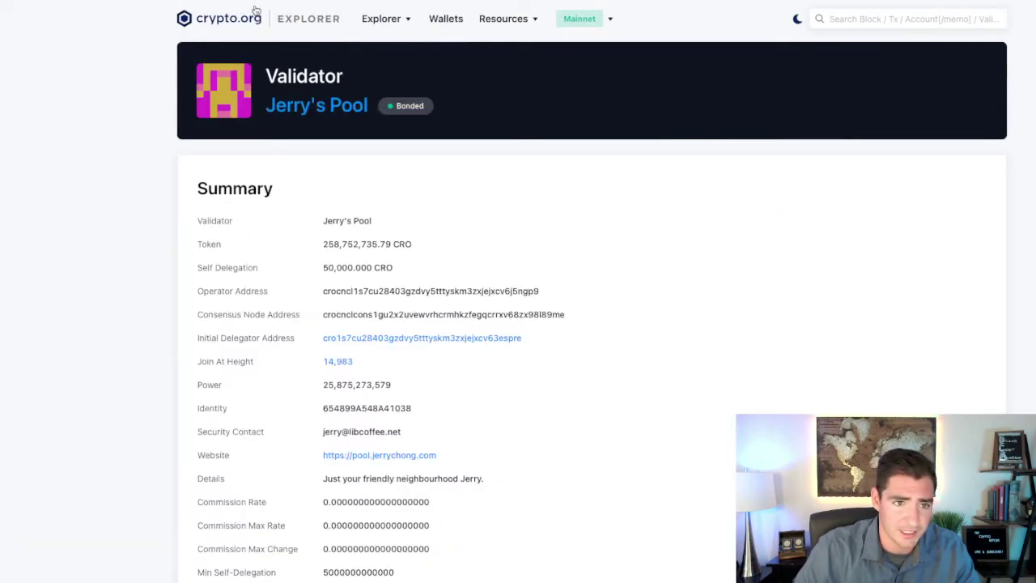
mouse_move(288, 4)
key(super+Tab)
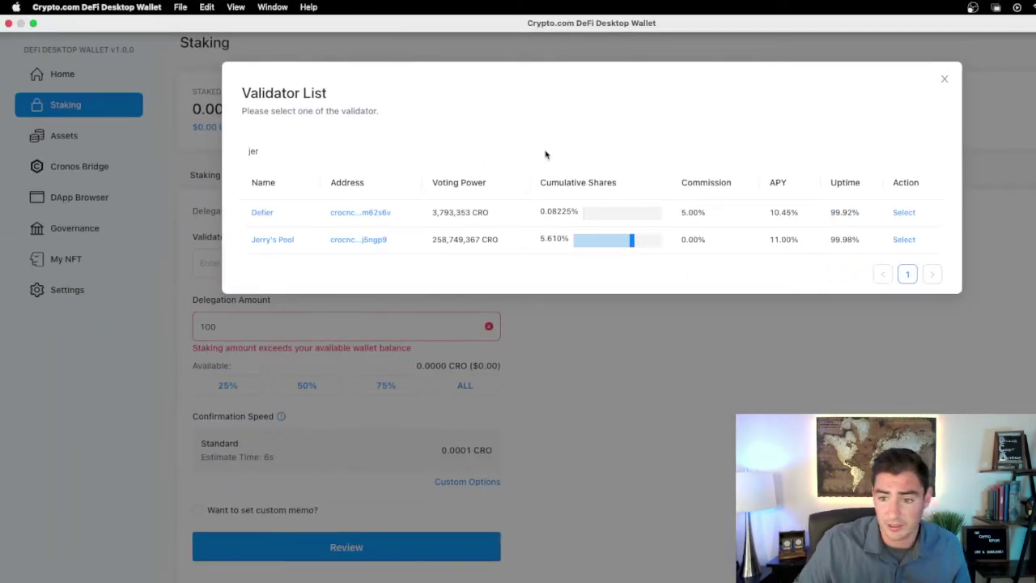
click(904, 240)
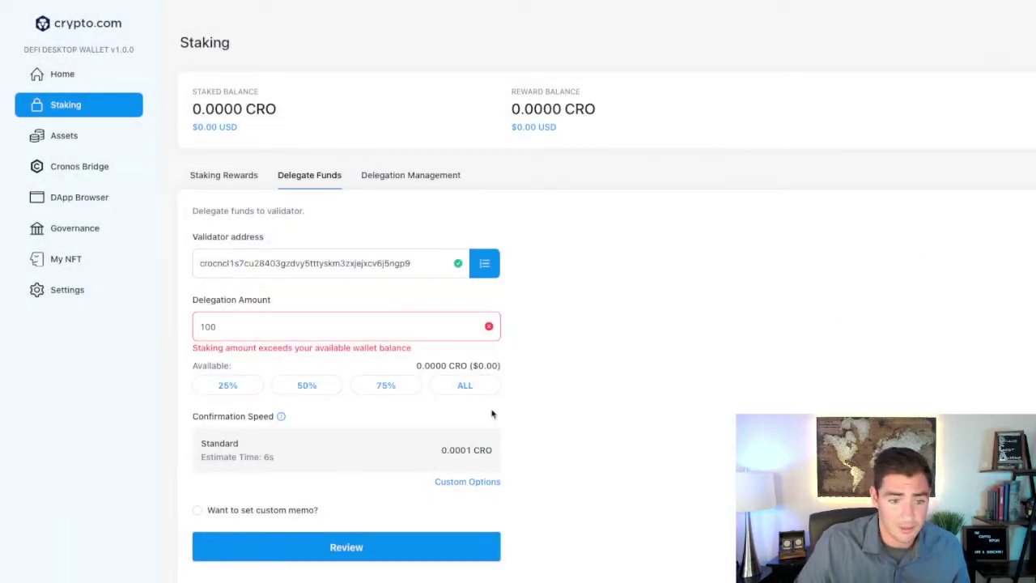